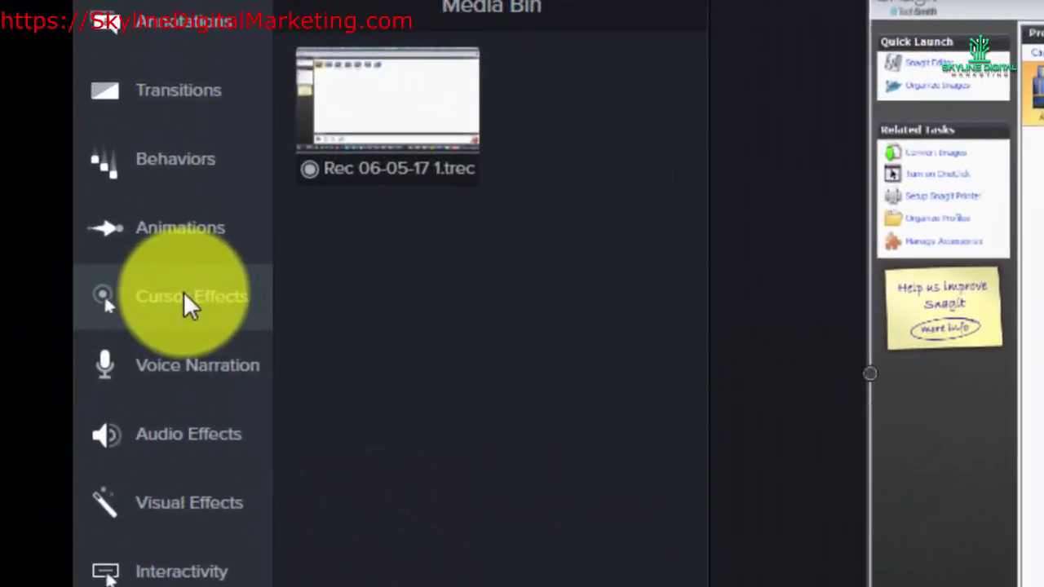
Show the Left Click cursor effects: Rings, Ripple, Scope, Sound, Target and Warp.
left_click(39, 170)
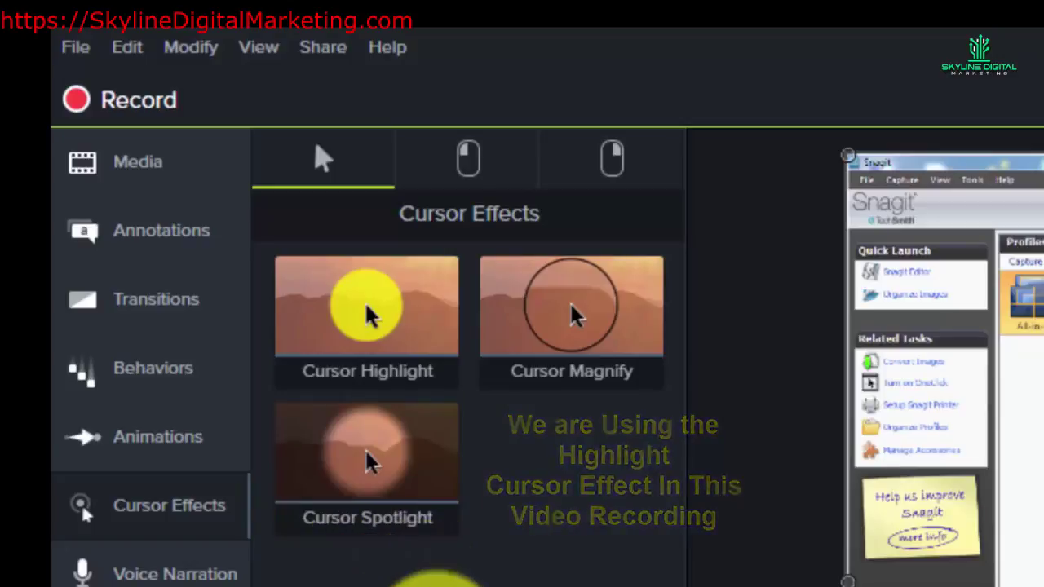
left_click(459, 162)
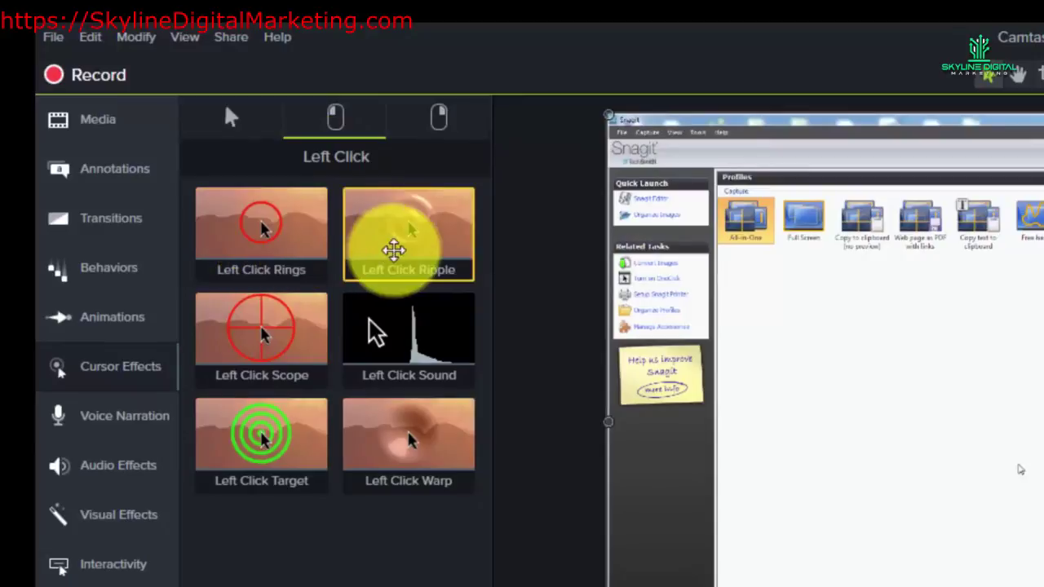
left_click_drag(396, 239, 277, 210)
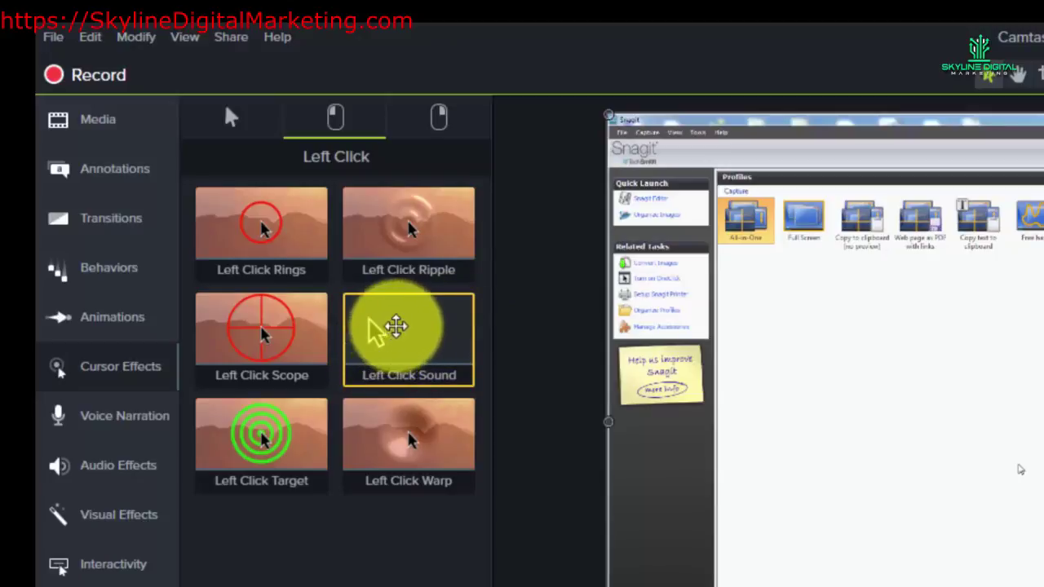
left_click(441, 122)
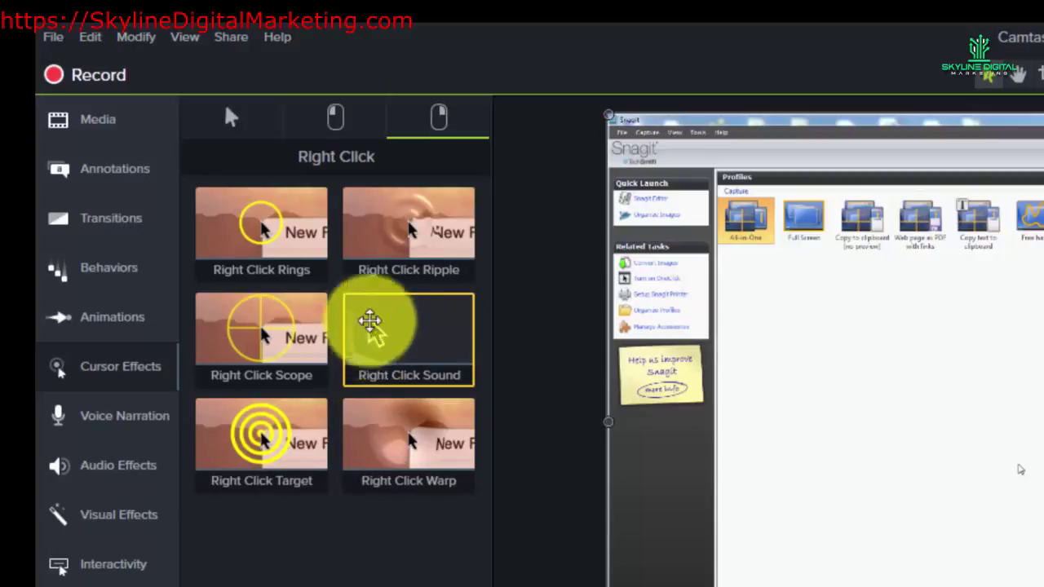
left_click(229, 119)
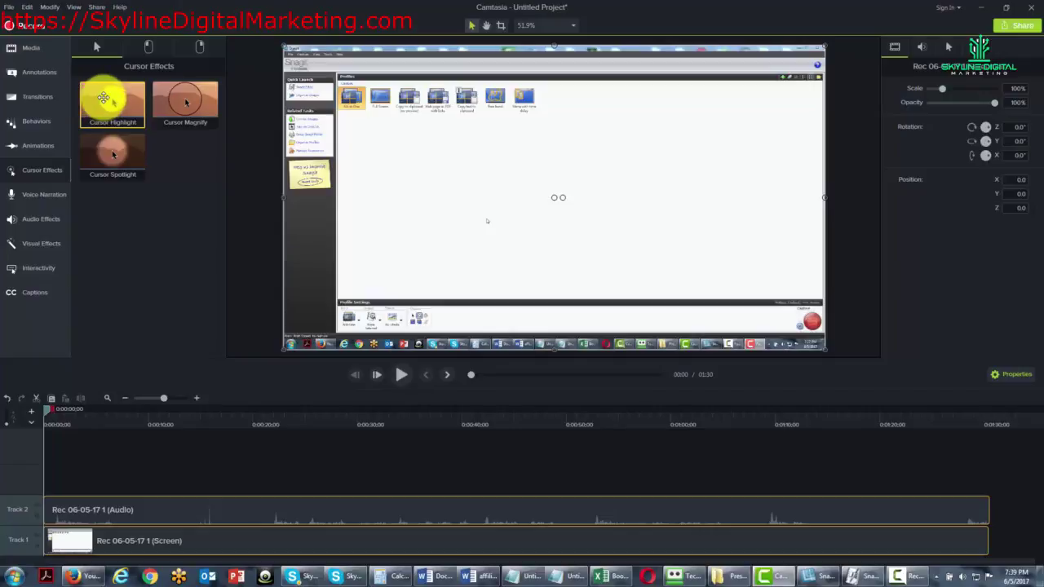
Put the yellow Cursor Highlight (75% opacity, size 50, 10% softness) on the Track 1 screen clip.
left_click_drag(103, 98, 71, 517)
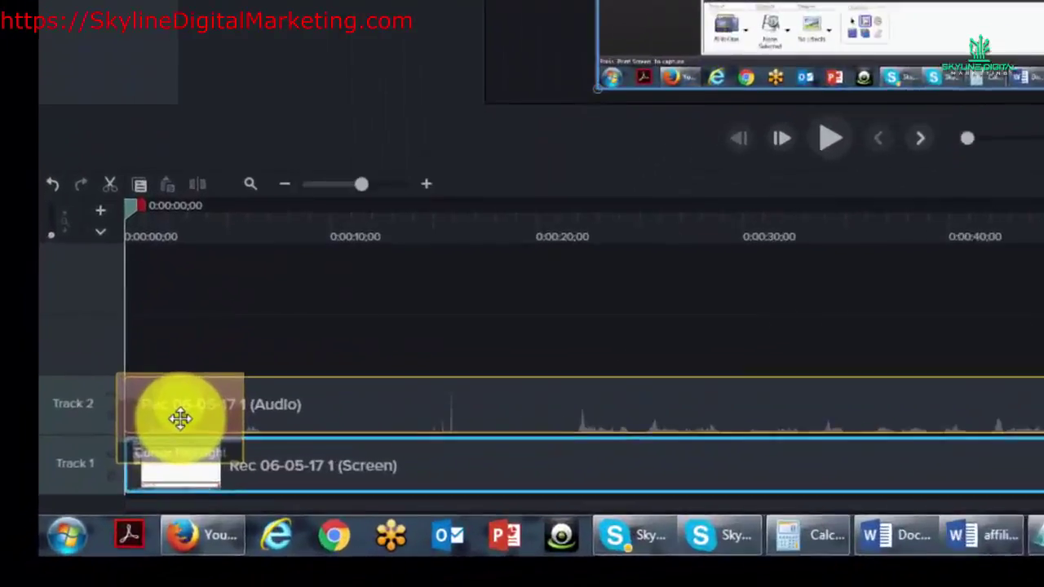
left_click_drag(180, 419, 191, 460)
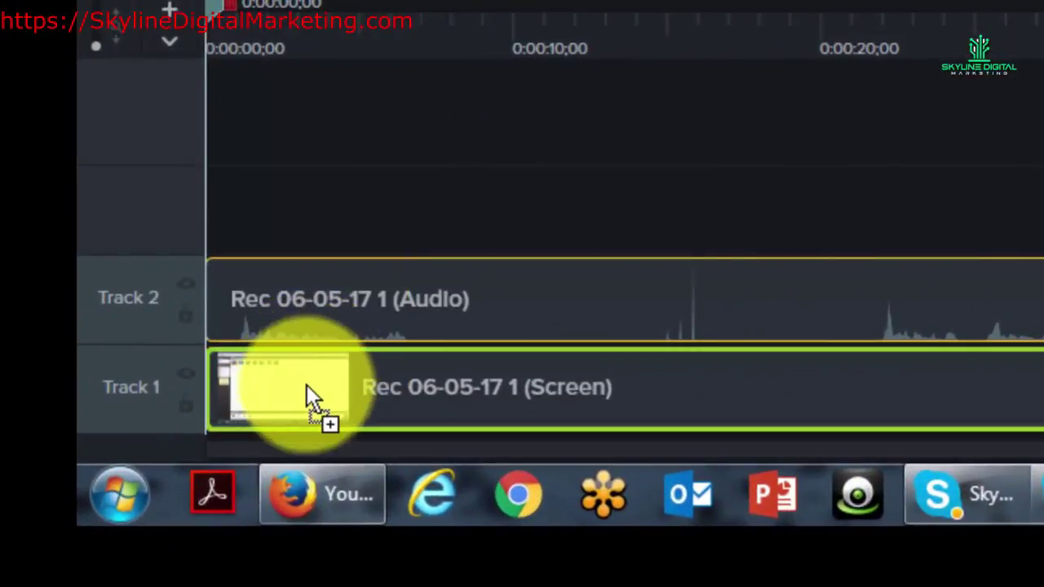
left_click_drag(306, 385, 313, 377)
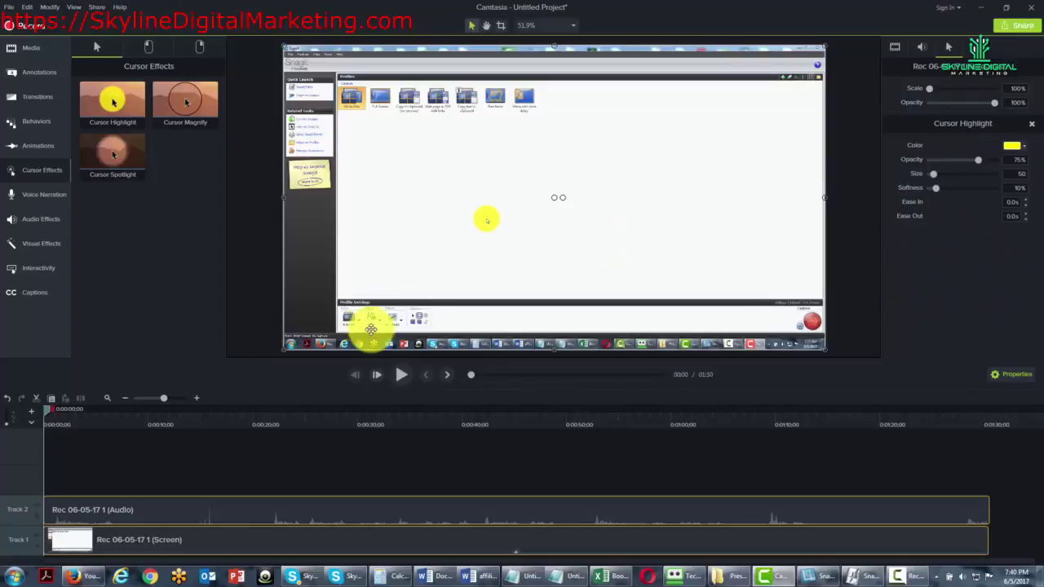
Undo Cursor Highlight, then preview and undo Cursor Magnify and Cursor Spotlight on the clip.
left_click(6, 400)
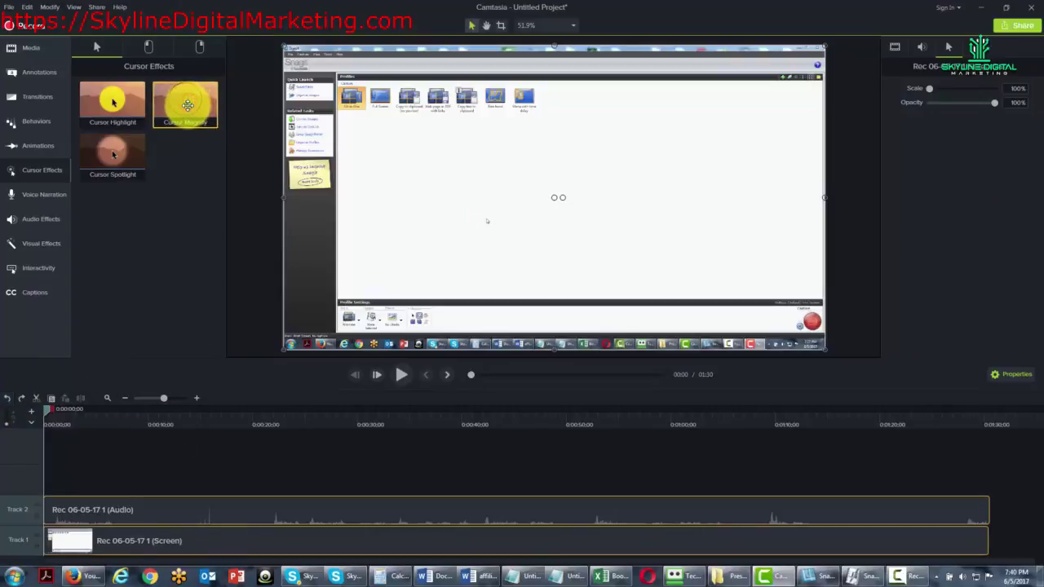
left_click_drag(188, 104, 58, 545)
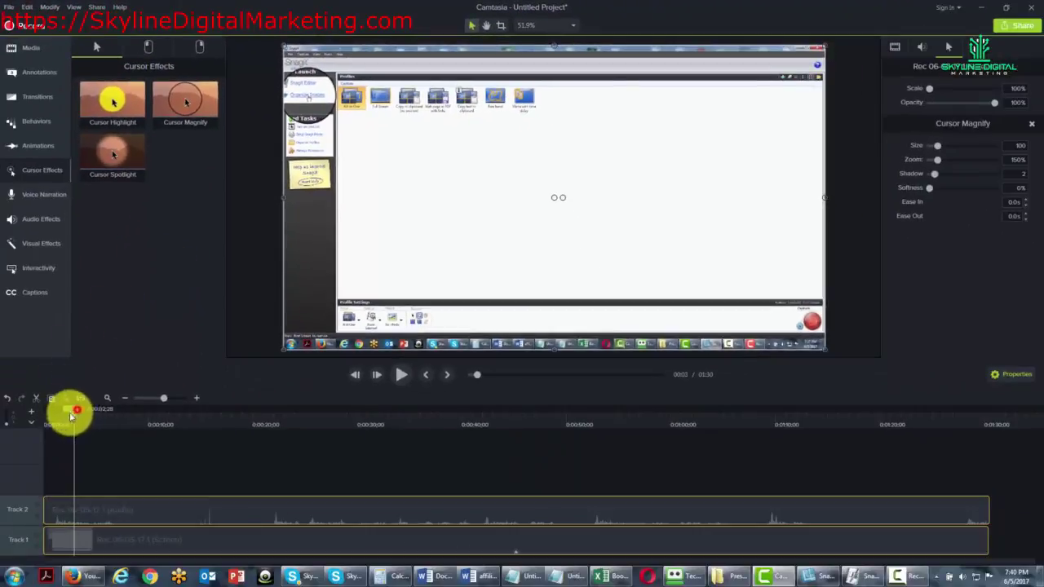
left_click_drag(71, 414, 31, 419)
left_click(6, 400)
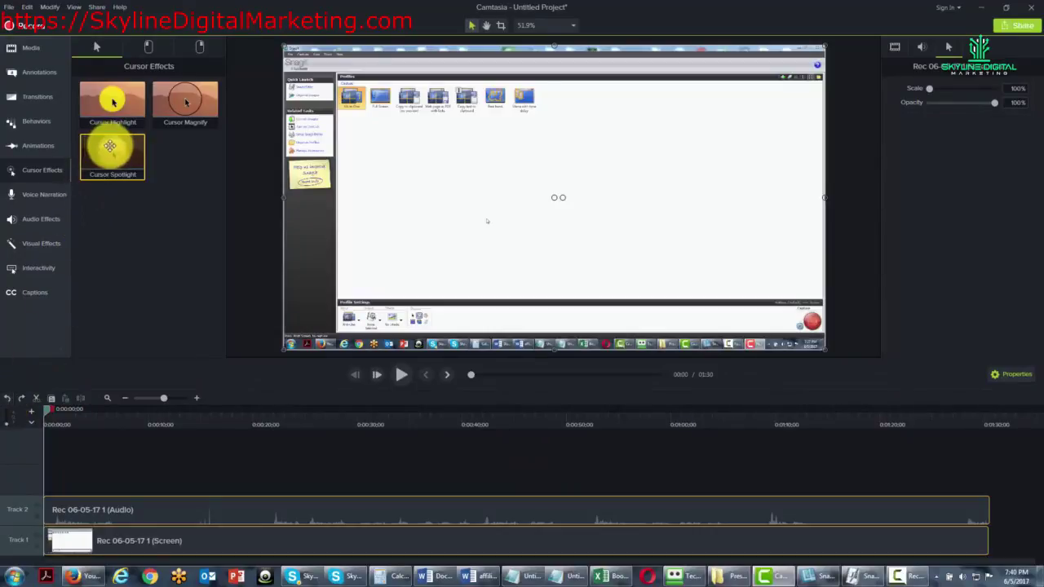
left_click_drag(111, 147, 67, 539)
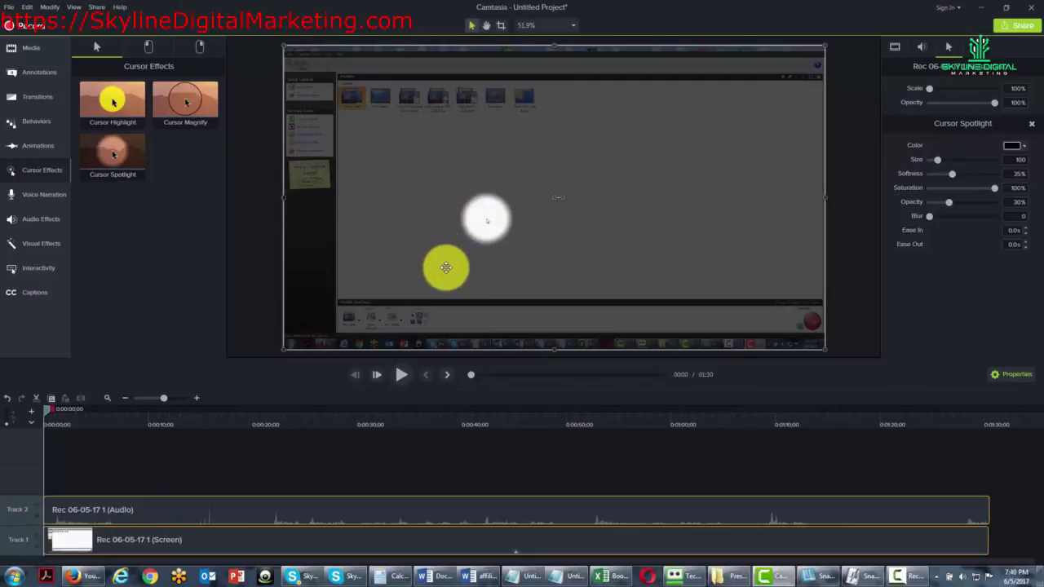
left_click(8, 400)
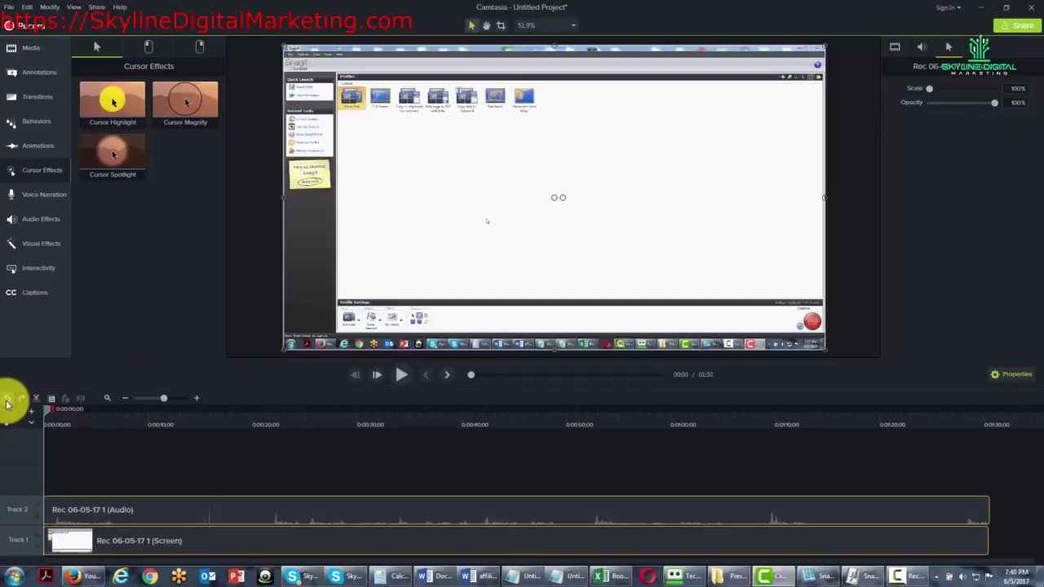
Try Left Click Rings and Left Click Sound on the Track 1 screen clip.
left_click(147, 47)
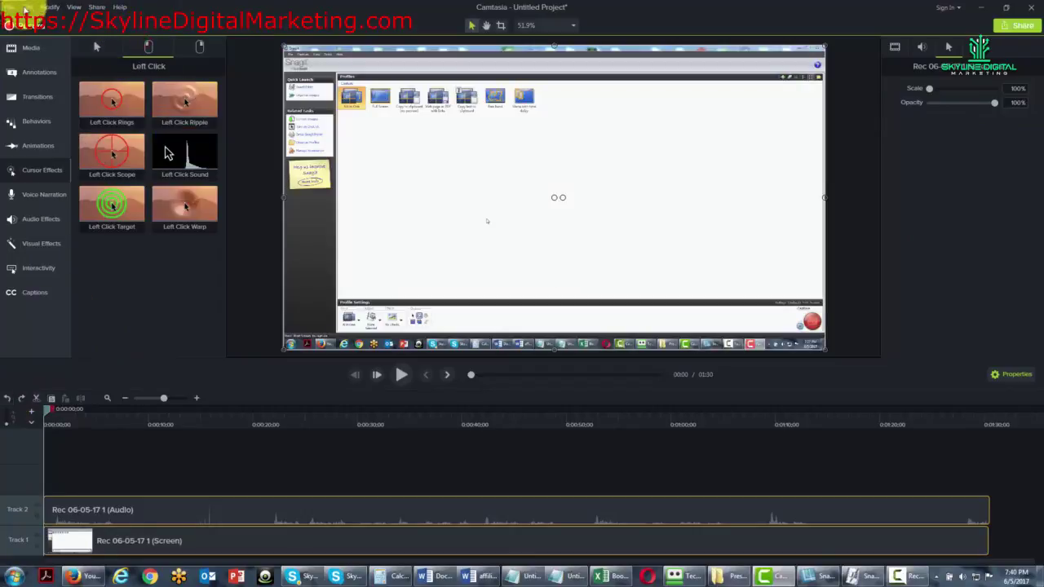
left_click(114, 98)
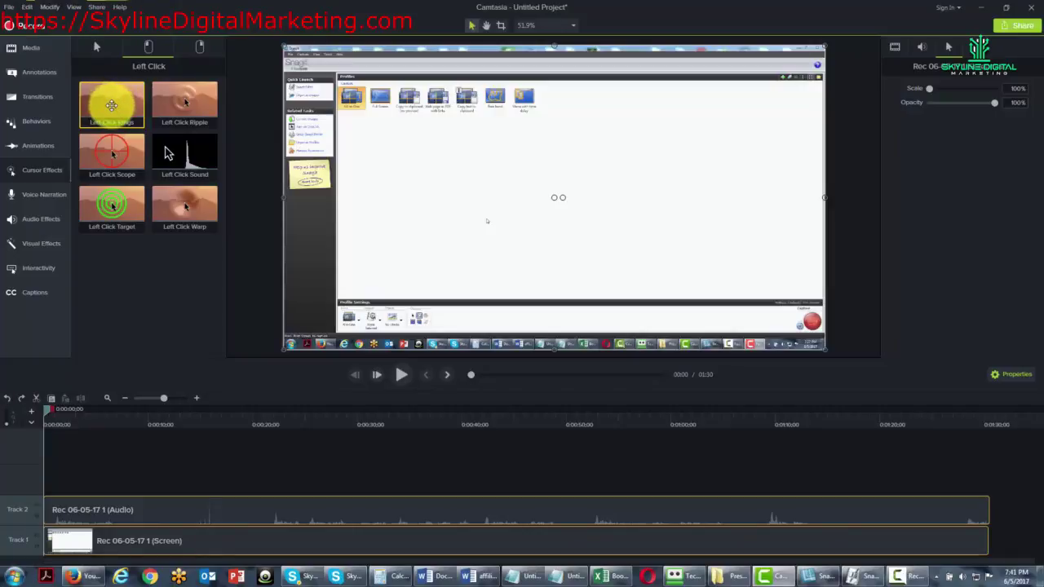
left_click_drag(112, 106, 71, 538)
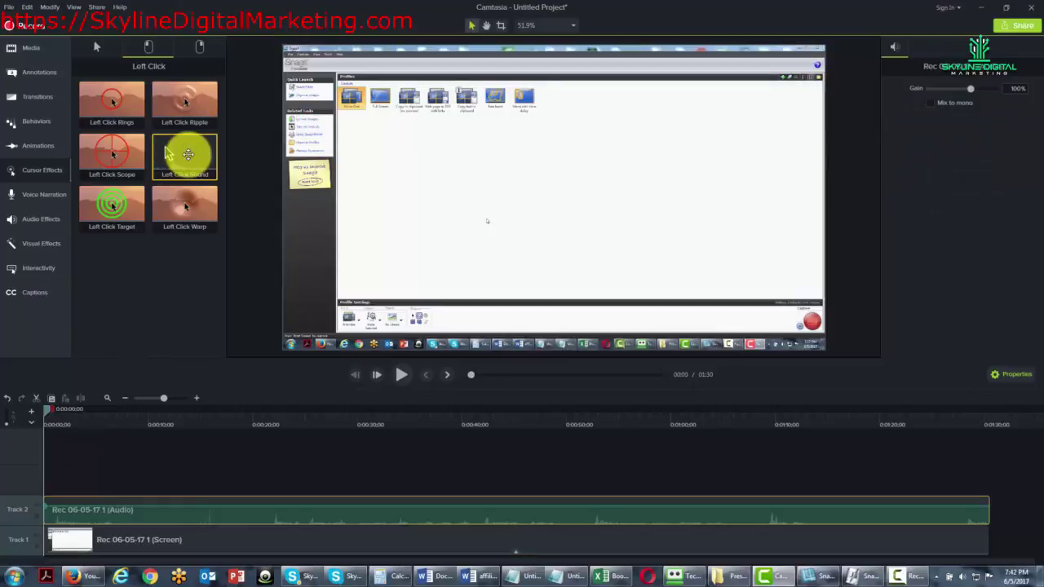
left_click_drag(186, 155, 85, 499)
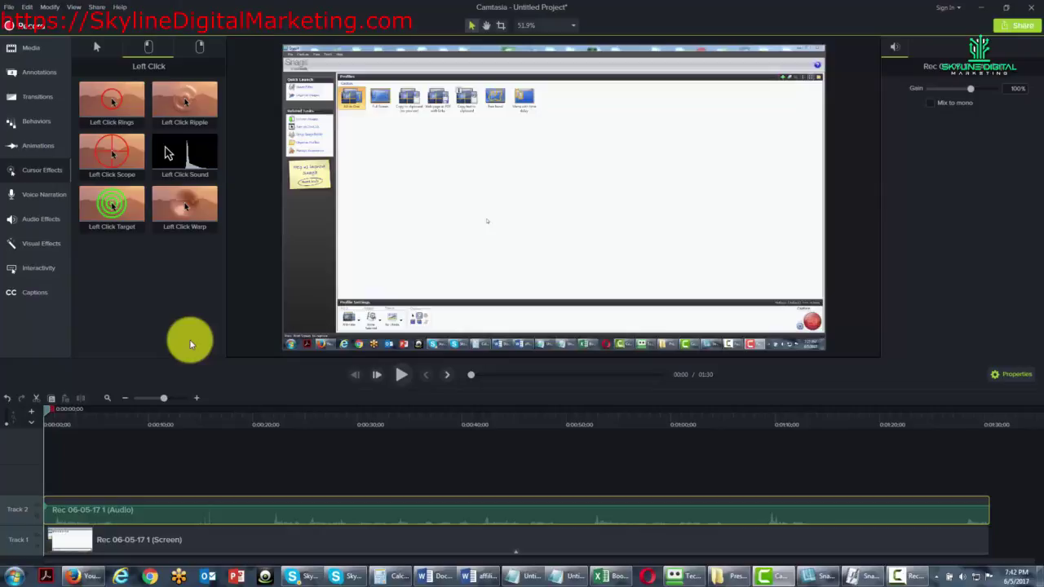
left_click(97, 47)
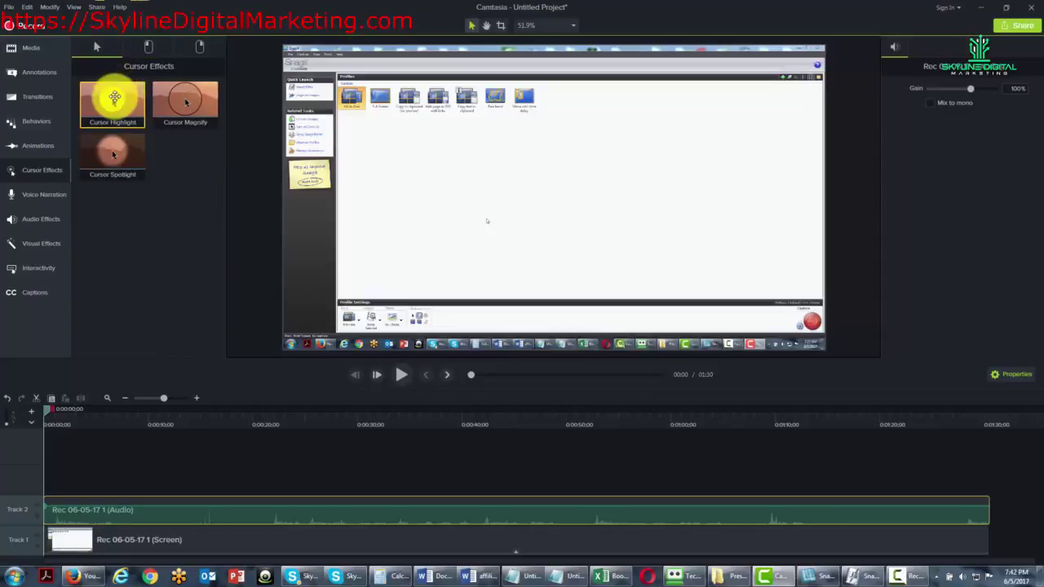
Apply Cursor Highlight and Left Click Rings to the Track 1 screen clip.
left_click_drag(112, 98, 65, 541)
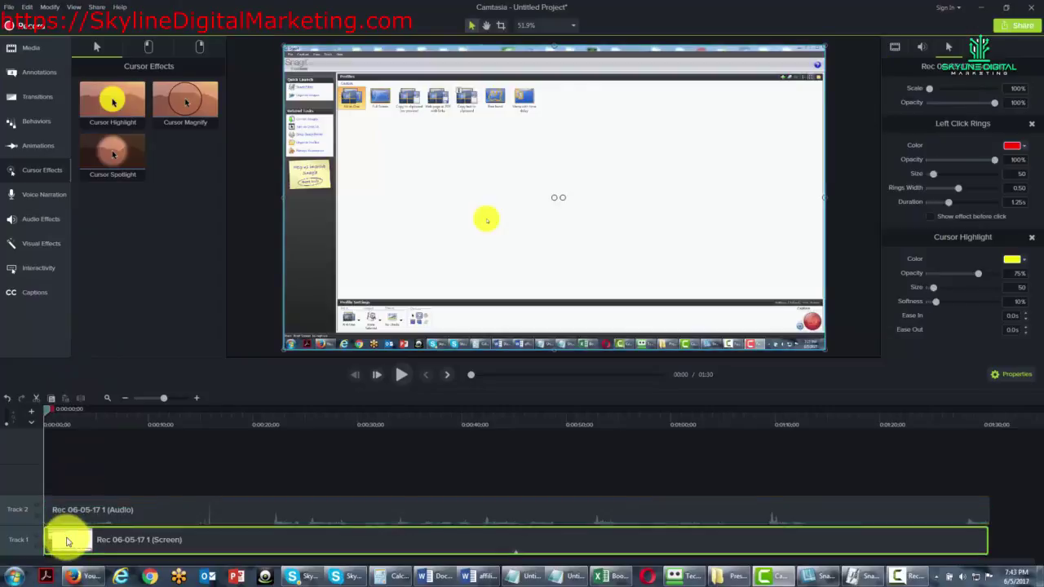
left_click(148, 47)
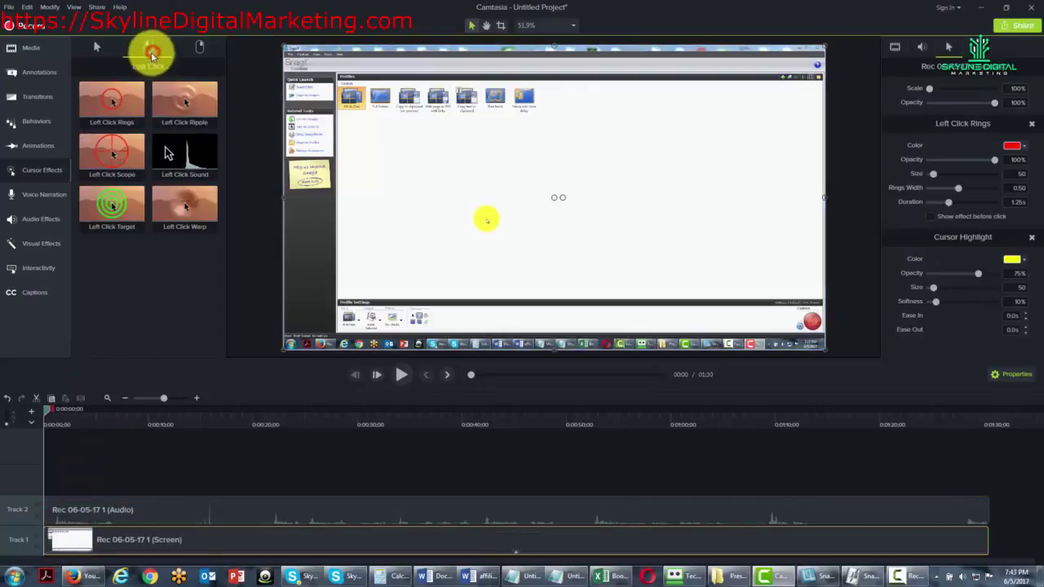
left_click_drag(104, 104, 65, 541)
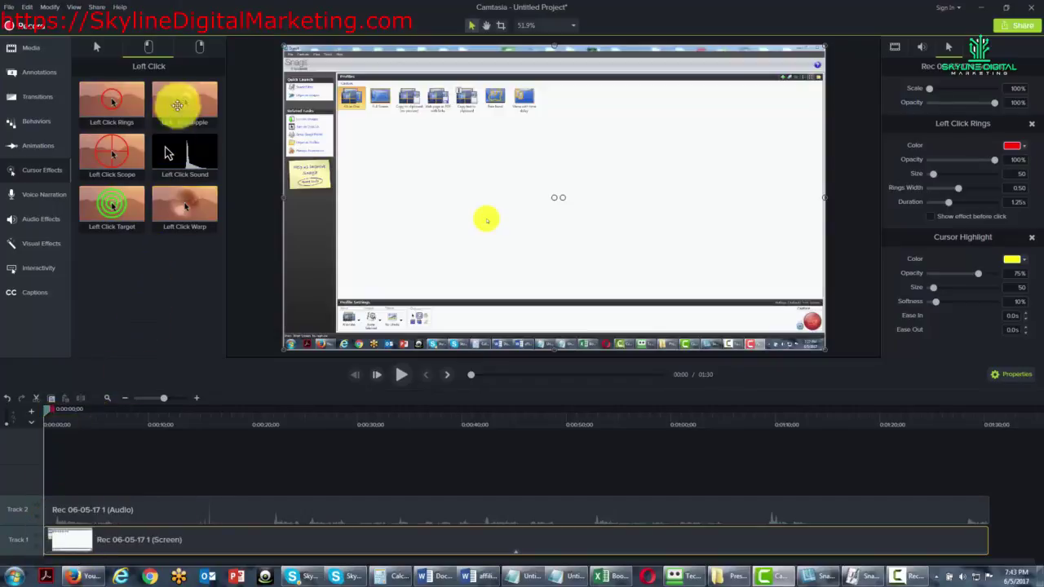
Add yellow Right Click Rings, Right Click Sound and Left Click Sound to the clip.
left_click(202, 46)
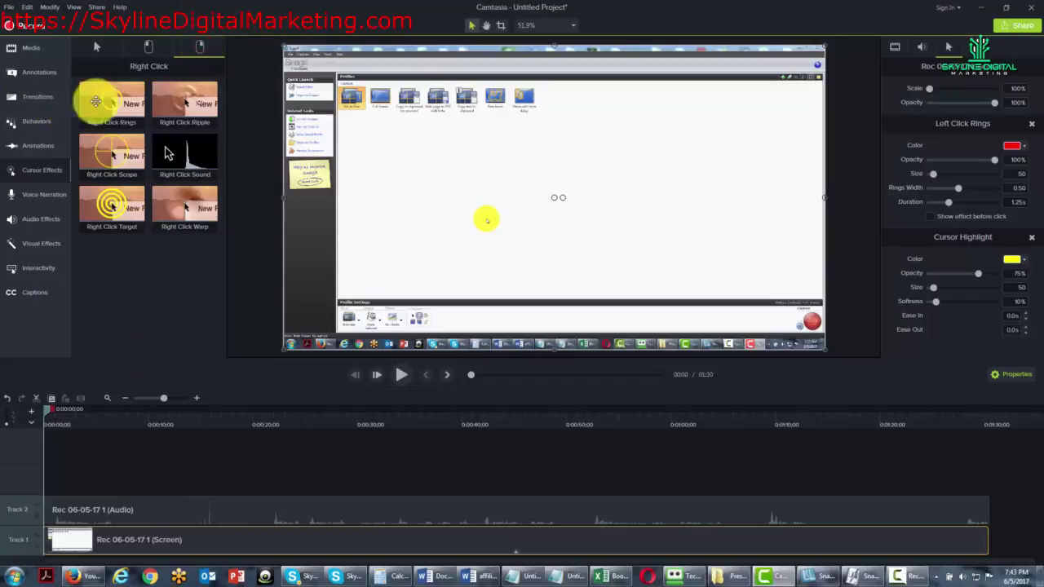
left_click_drag(105, 105, 59, 538)
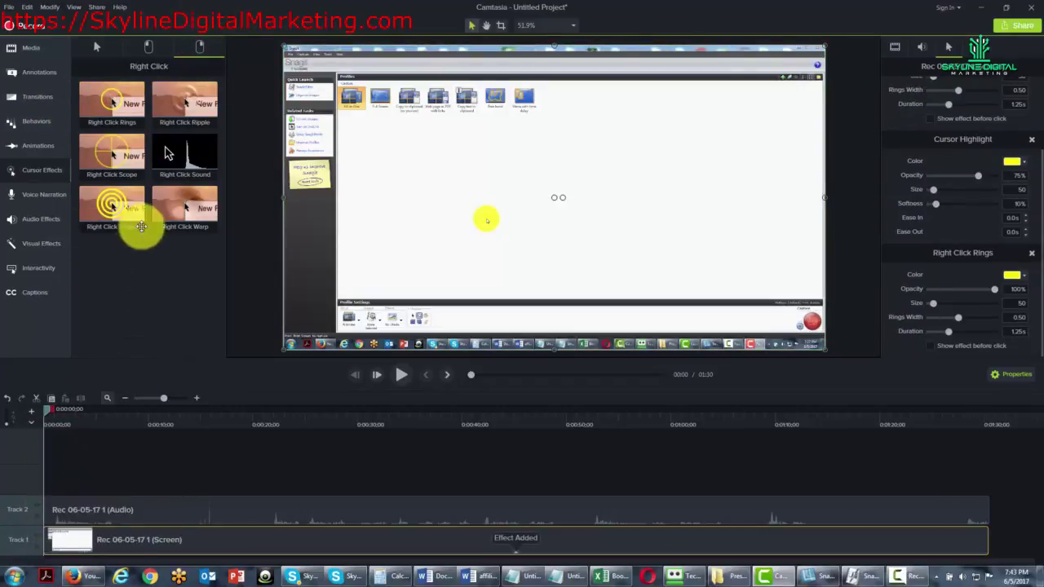
left_click_drag(155, 202, 78, 537)
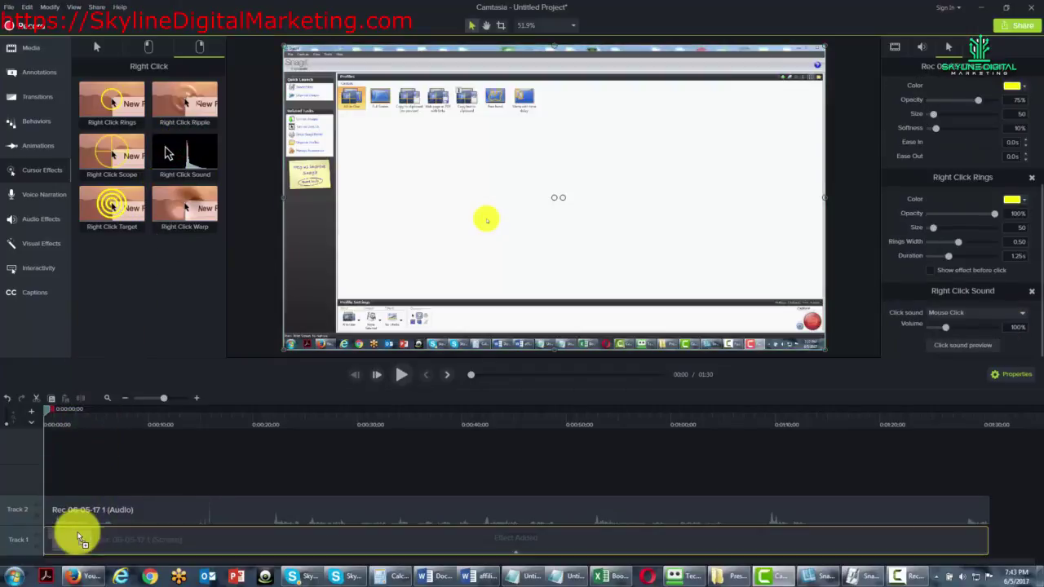
left_click(148, 46)
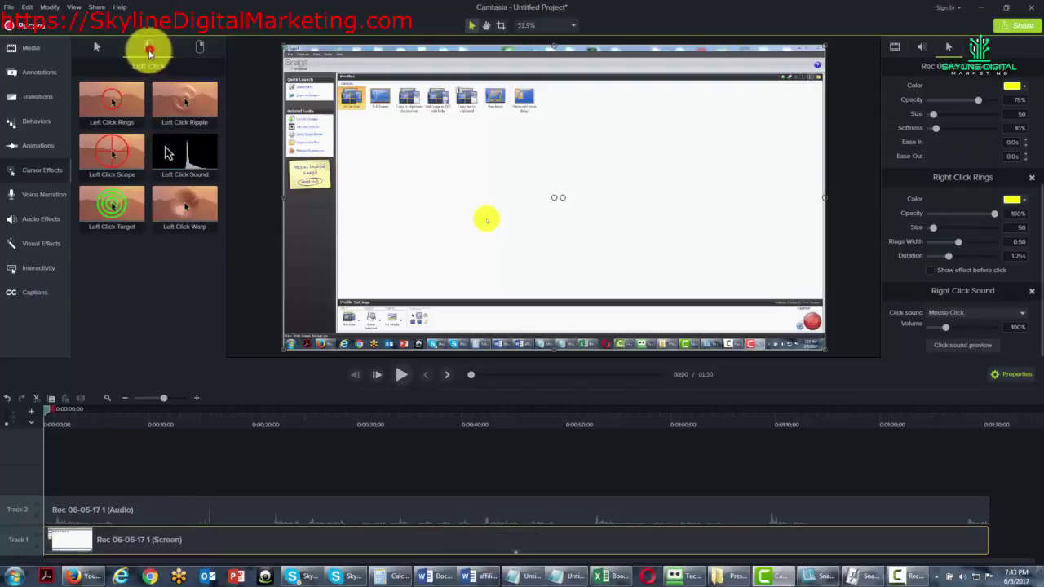
left_click_drag(174, 152, 66, 541)
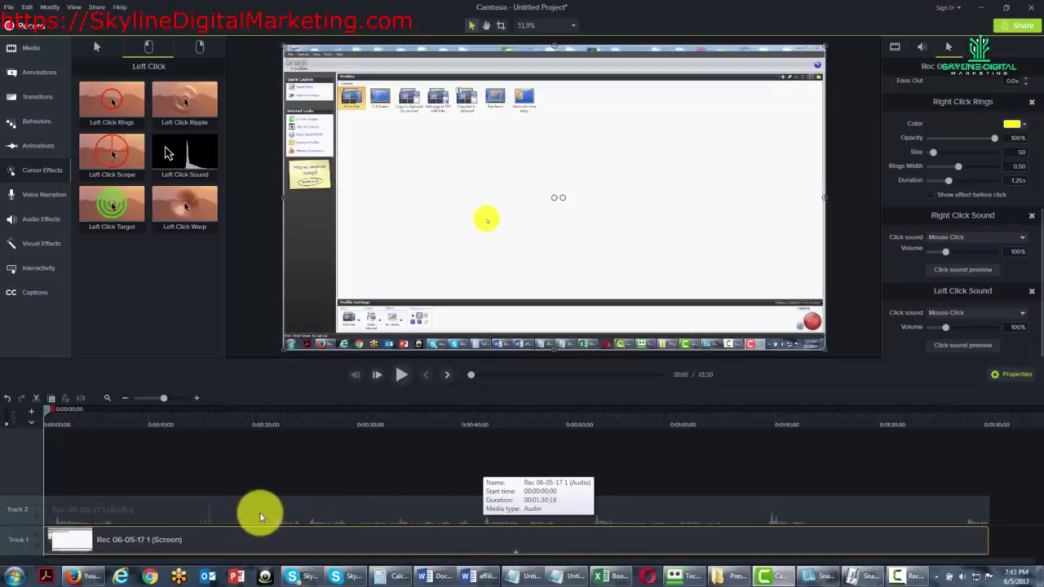
Set the Track 2 audio clip's Gain in Properties to 147%.
left_click(237, 506)
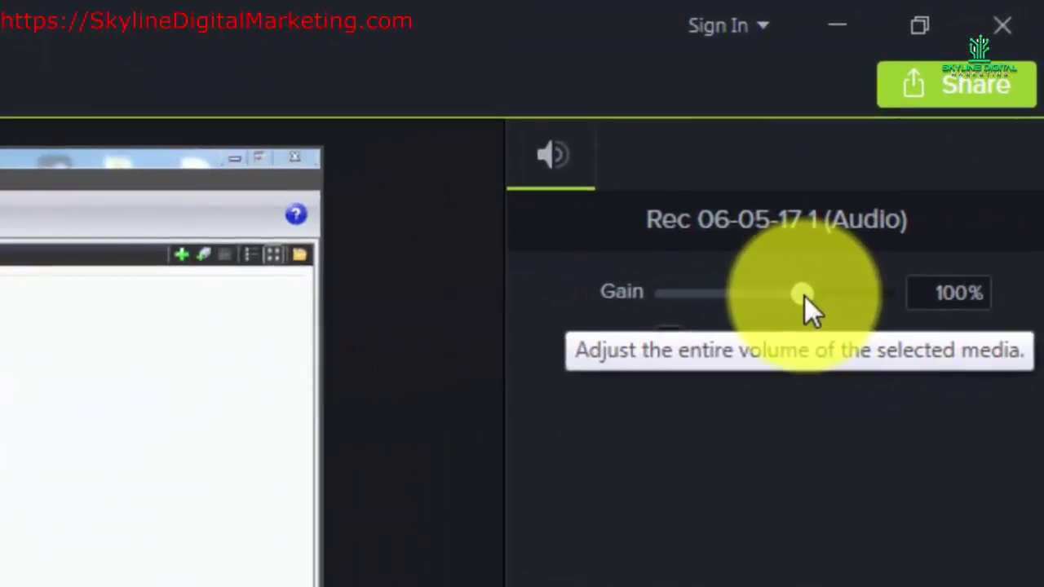
left_click_drag(804, 295, 833, 300)
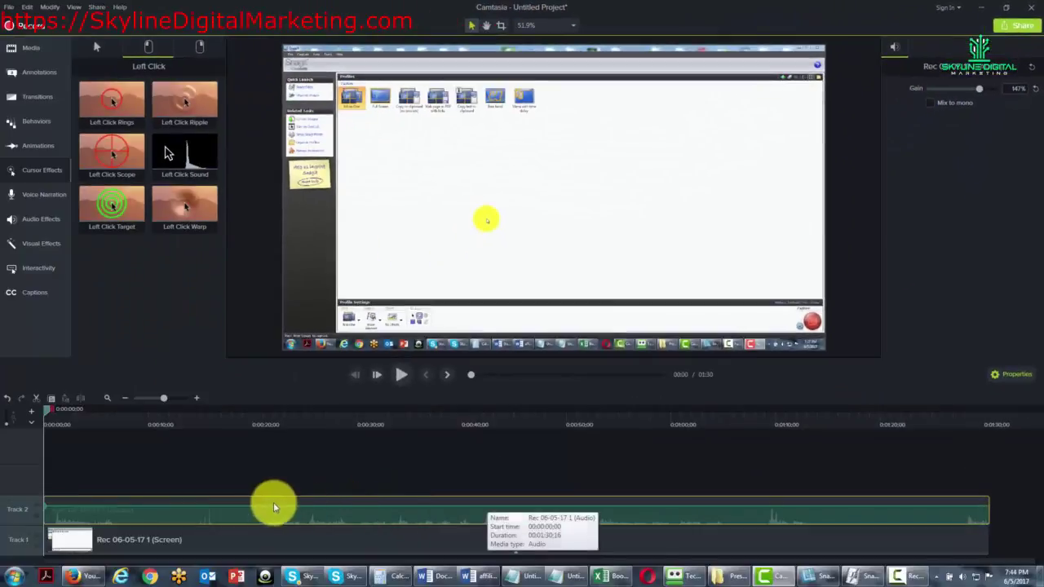
left_click(458, 507)
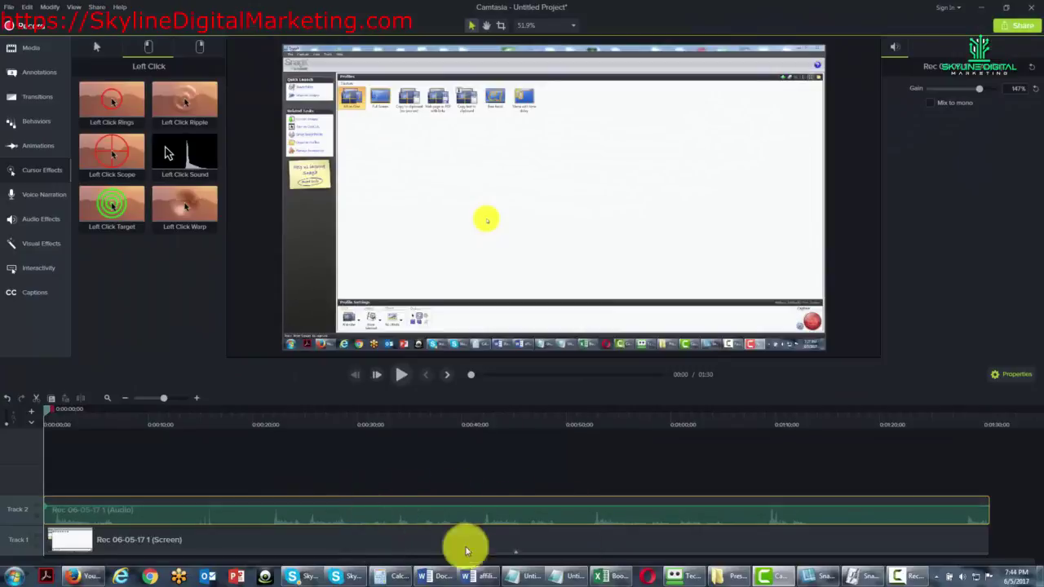